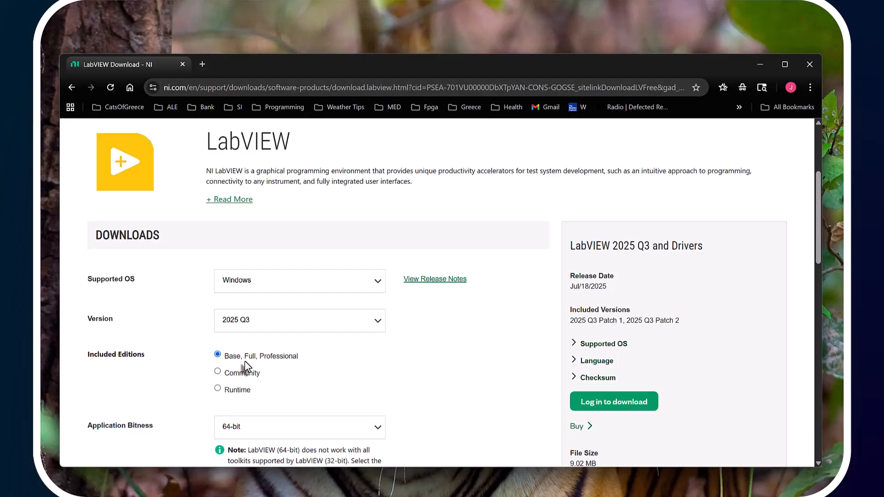
Log in to download LabVIEW 2025 Q3 for Windows, 64-bit, Base/Full/Professional edition
{"action": "scroll", "coordinate": [87, 355], "scroll_direction": "down", "scroll_amount": 3}
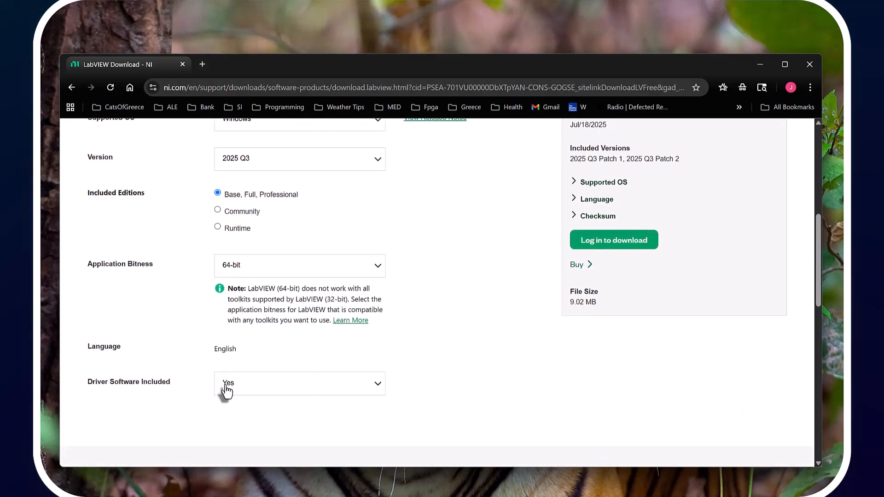
{"action": "scroll", "coordinate": [584, 405], "scroll_direction": "up", "scroll_amount": 3}
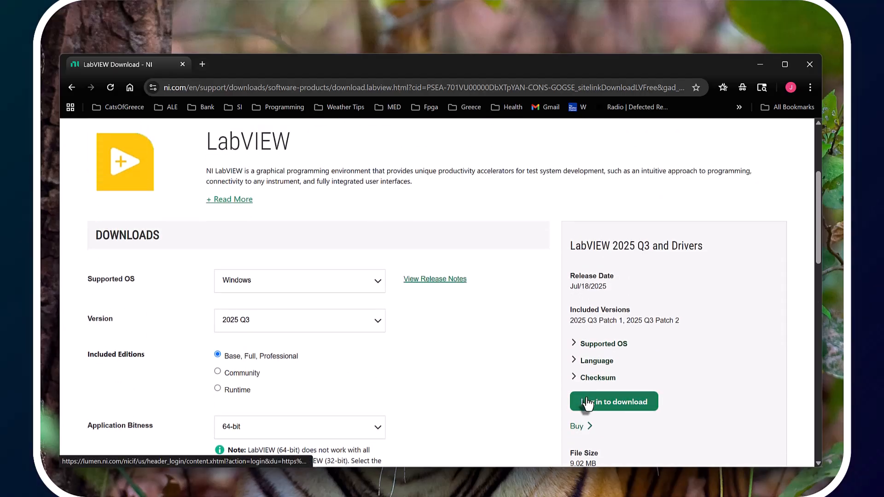
{"action": "left_click", "coordinate": [587, 402]}
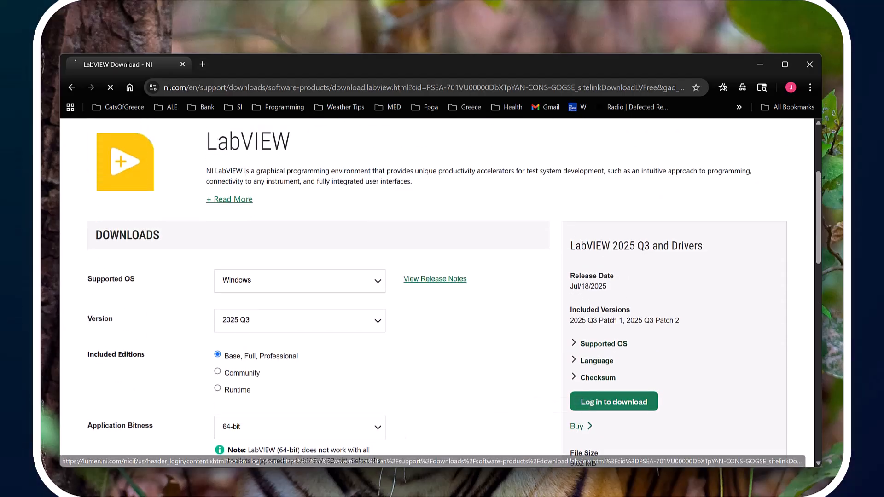
{"action": "scroll", "coordinate": [453, 355], "scroll_direction": "down", "scroll_amount": 1}
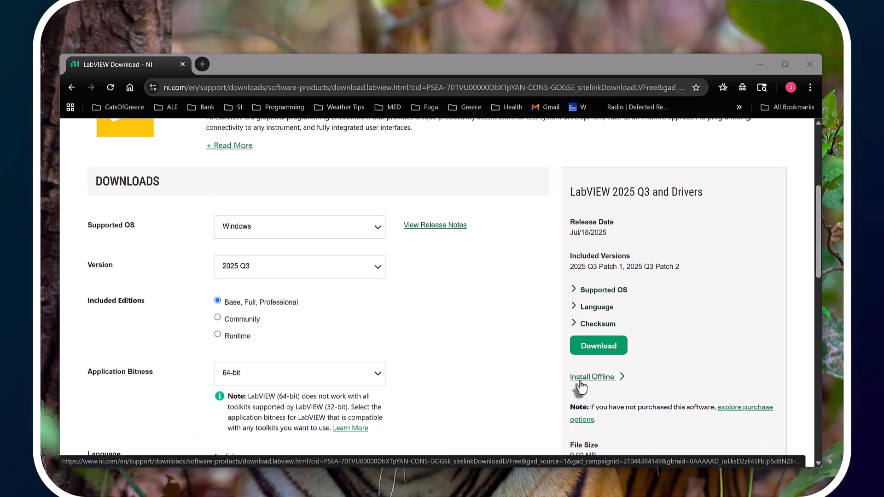
{"action": "left_click", "coordinate": [581, 388]}
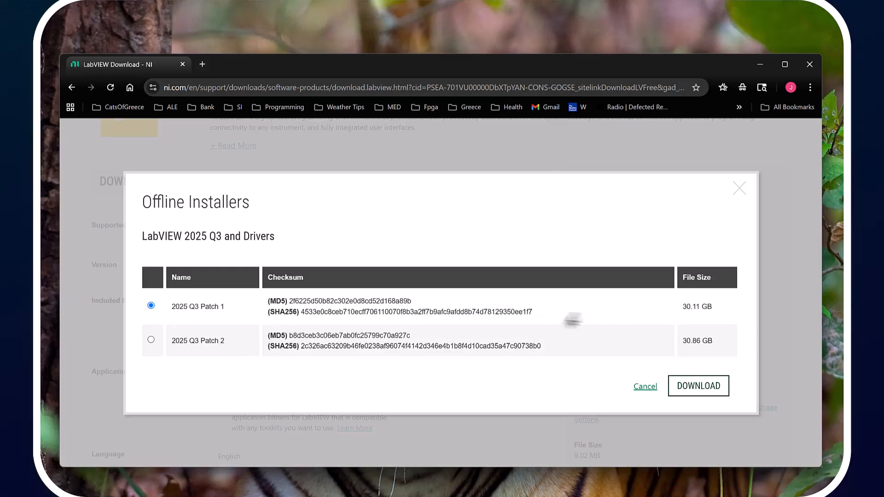
{"action": "left_click", "coordinate": [649, 388]}
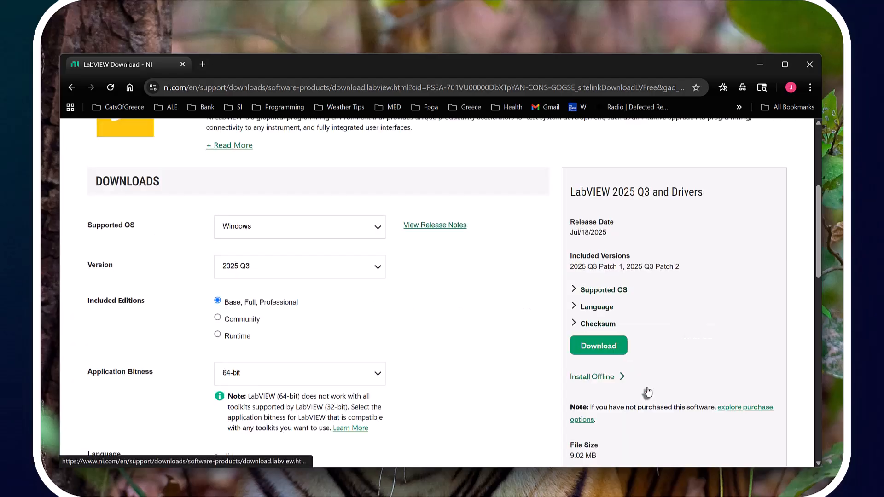
Download the LabVIEW 2025 Q3 and Drivers installer and launch it from the browser's downloads
{"action": "left_click", "coordinate": [589, 349]}
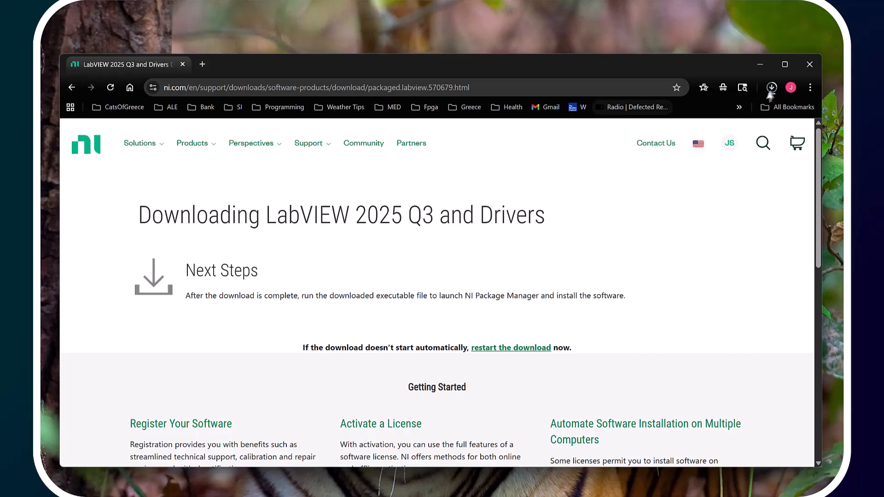
{"action": "left_click", "coordinate": [772, 88]}
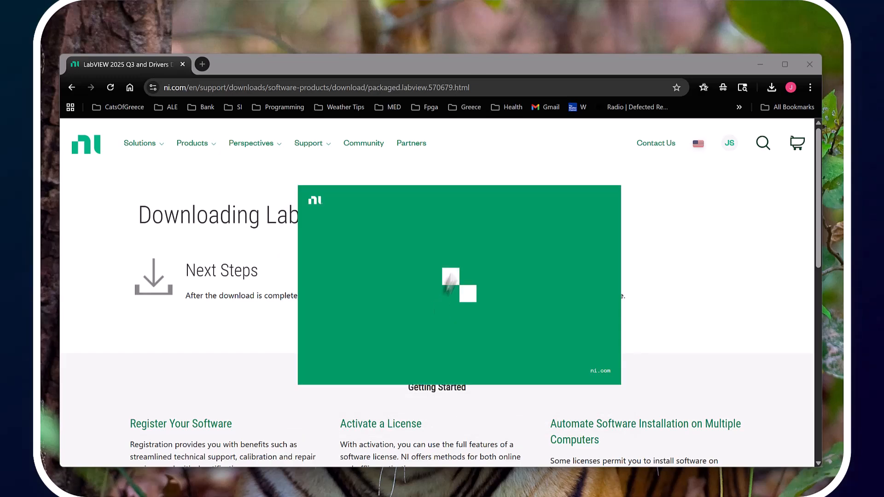
{"action": "left_click", "coordinate": [762, 66]}
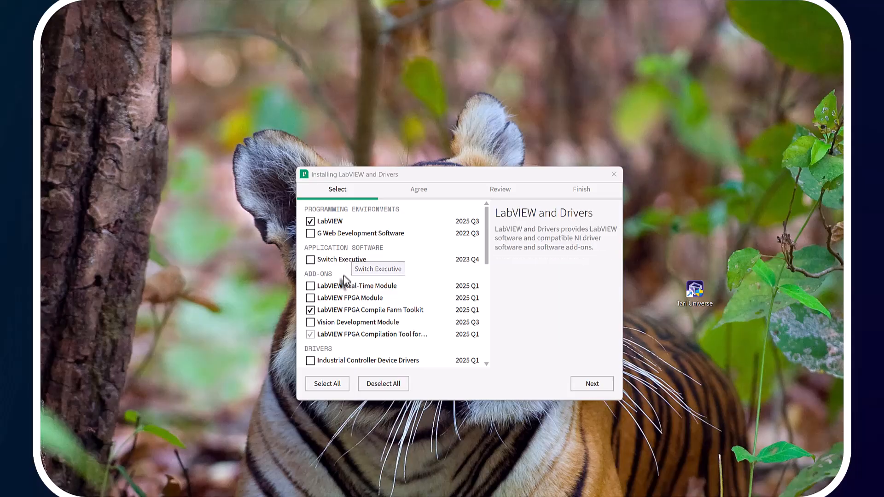
Add the LabVIEW FPGA Module to the installer's product selection and continue
{"action": "left_click", "coordinate": [310, 299]}
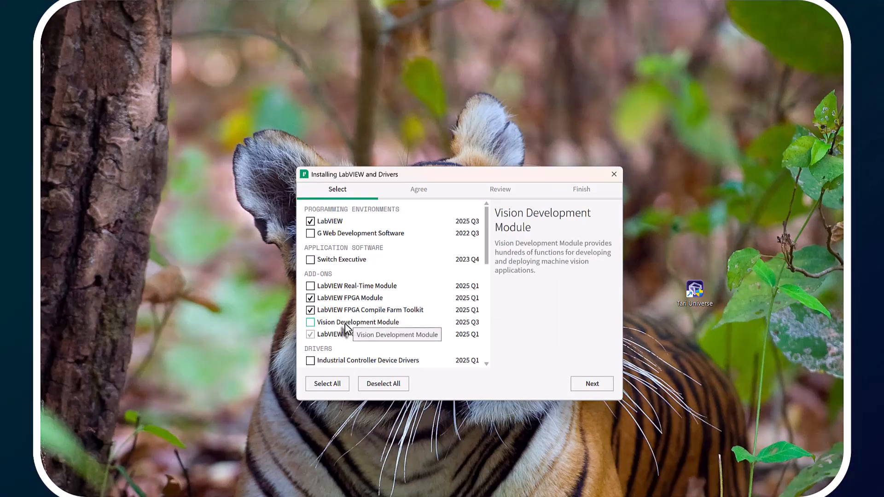
{"action": "scroll", "coordinate": [348, 329], "scroll_direction": "down", "scroll_amount": 5}
{"action": "scroll", "coordinate": [349, 330], "scroll_direction": "down", "scroll_amount": 6}
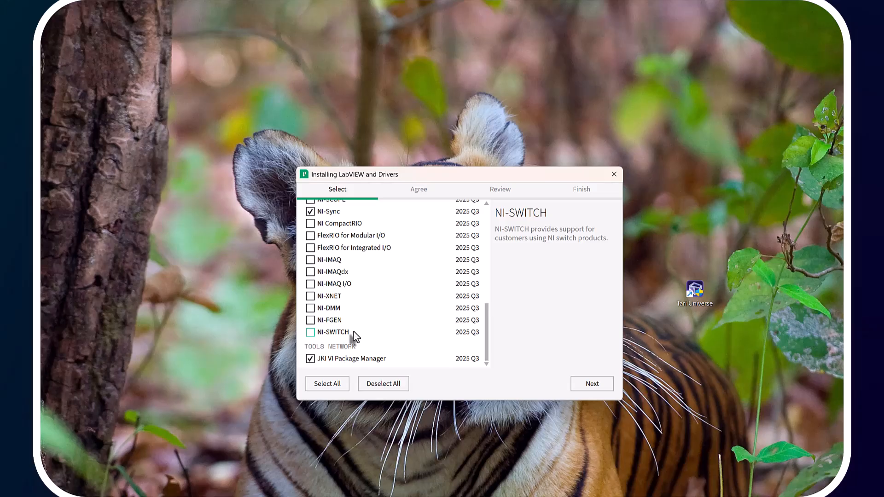
{"action": "scroll", "coordinate": [350, 336], "scroll_direction": "up", "scroll_amount": 2}
{"action": "scroll", "coordinate": [343, 281], "scroll_direction": "up", "scroll_amount": 2}
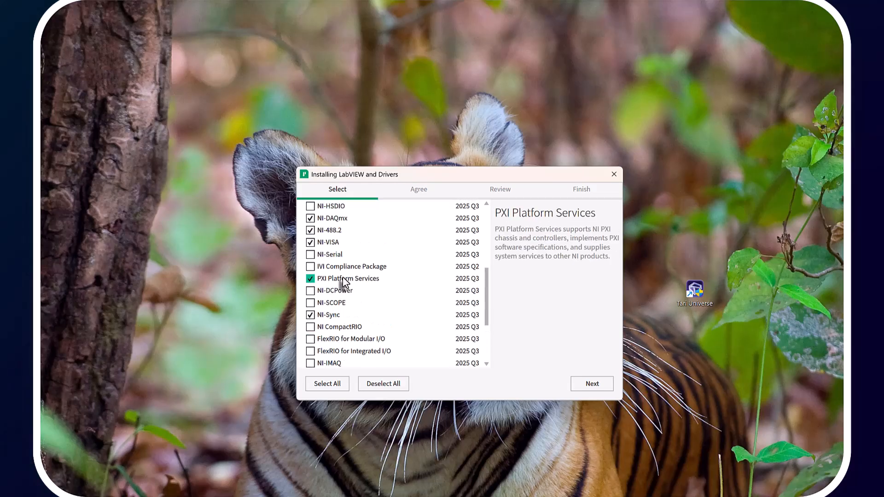
{"action": "scroll", "coordinate": [343, 282], "scroll_direction": "up", "scroll_amount": 4}
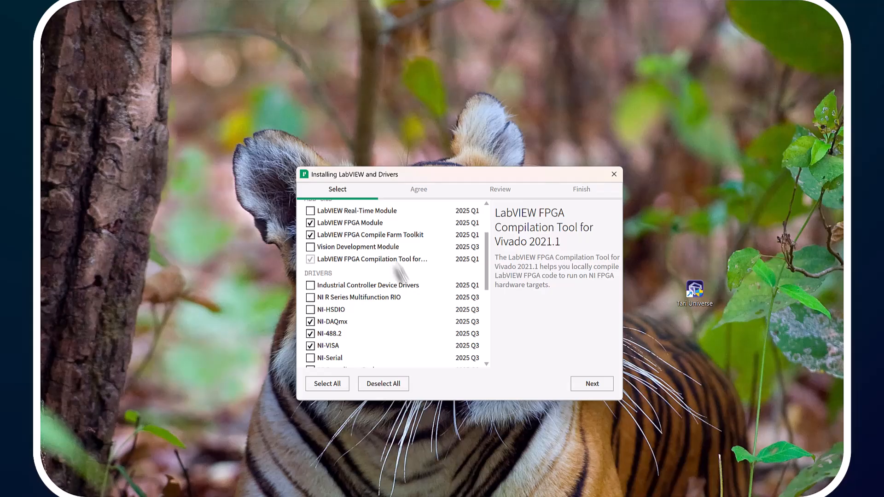
{"action": "scroll", "coordinate": [405, 294], "scroll_direction": "up", "scroll_amount": 3}
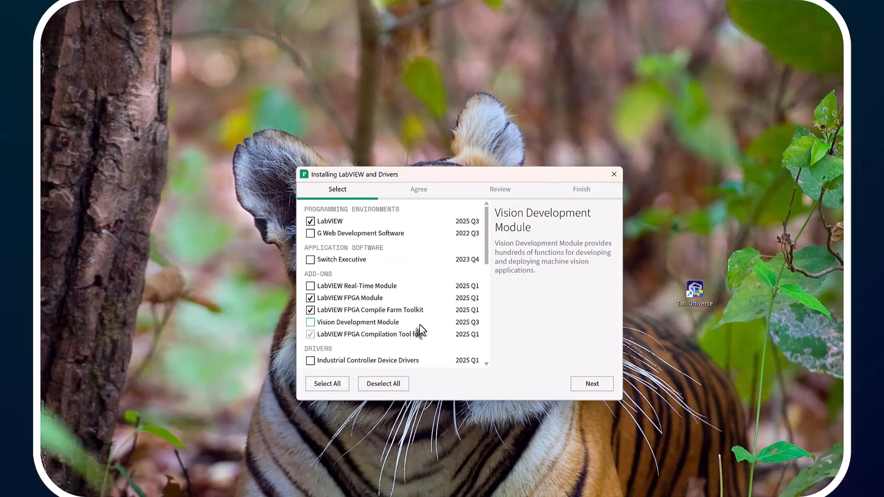
{"action": "left_click", "coordinate": [581, 382]}
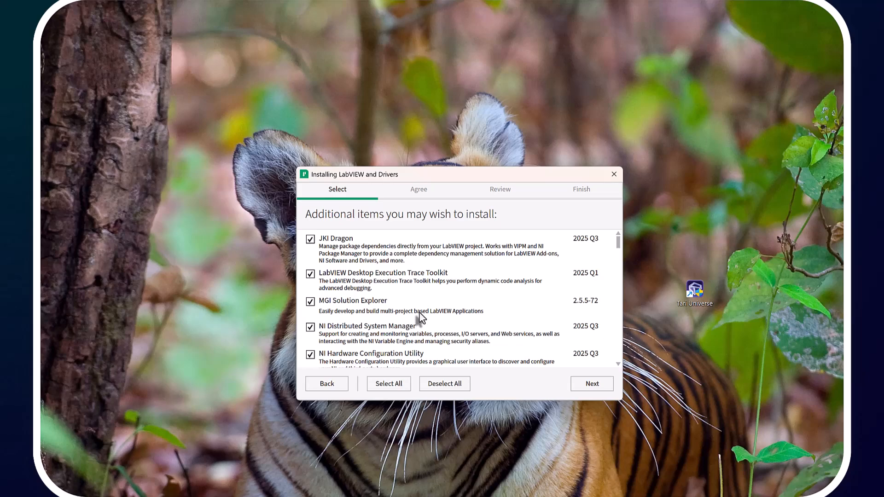
Review the list of additional items to install, keeping the default selection, and continue
{"action": "scroll", "coordinate": [420, 312], "scroll_direction": "down", "scroll_amount": 5}
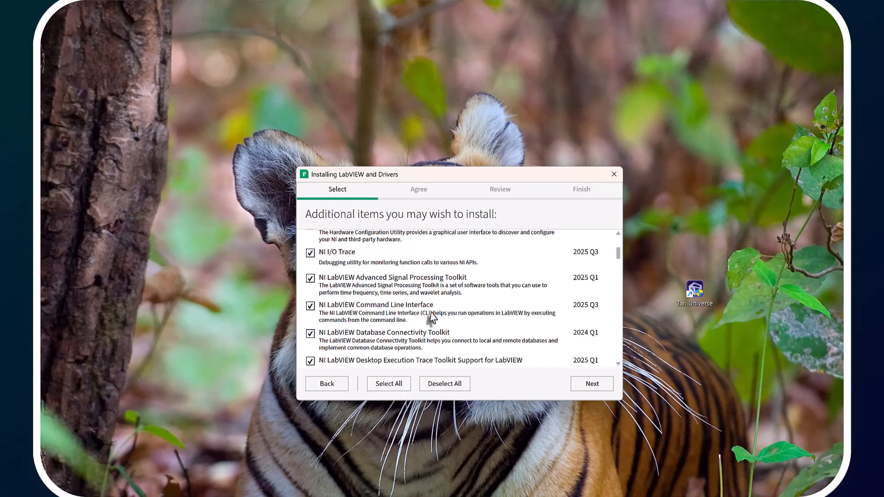
{"action": "scroll", "coordinate": [433, 319], "scroll_direction": "down", "scroll_amount": 3}
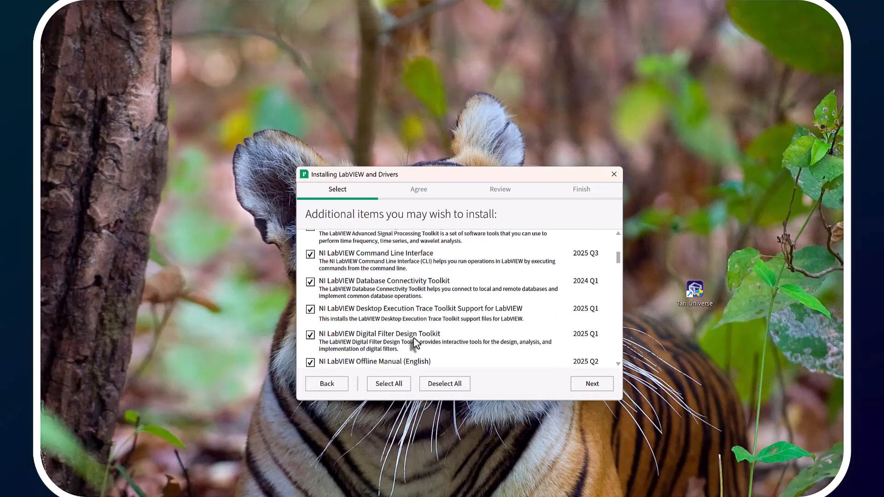
{"action": "scroll", "coordinate": [415, 339], "scroll_direction": "down", "scroll_amount": 3}
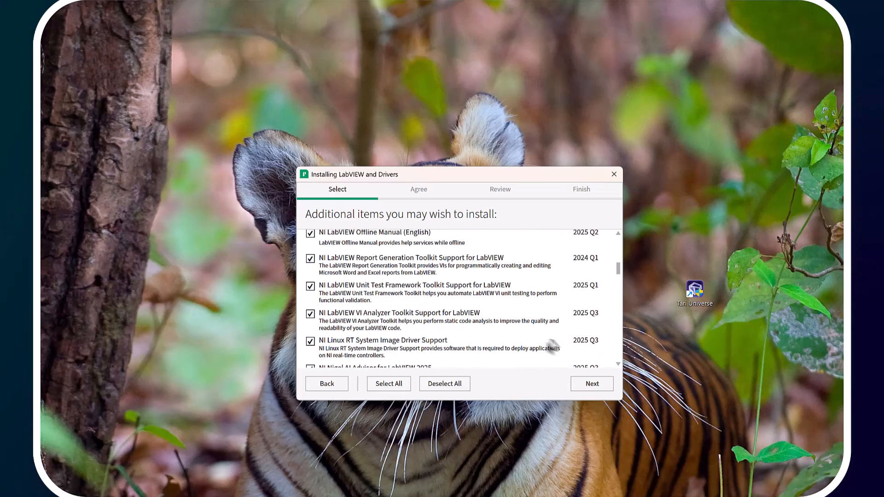
{"action": "scroll", "coordinate": [542, 349], "scroll_direction": "down", "scroll_amount": 1}
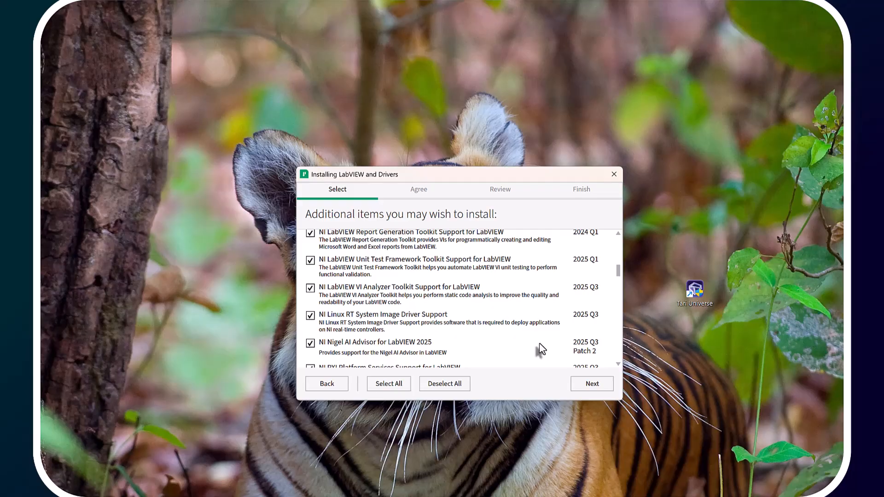
{"action": "scroll", "coordinate": [541, 344], "scroll_direction": "down", "scroll_amount": 1}
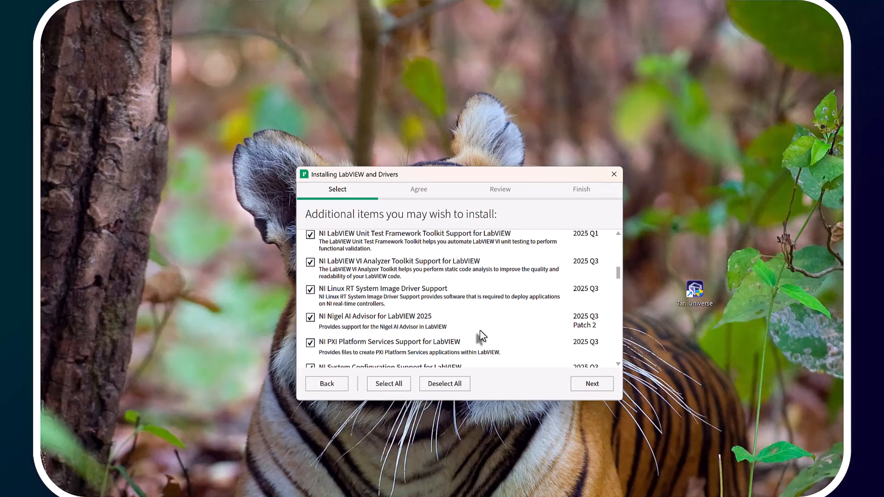
{"action": "scroll", "coordinate": [479, 331], "scroll_direction": "down", "scroll_amount": 3}
{"action": "scroll", "coordinate": [481, 336], "scroll_direction": "down", "scroll_amount": 1}
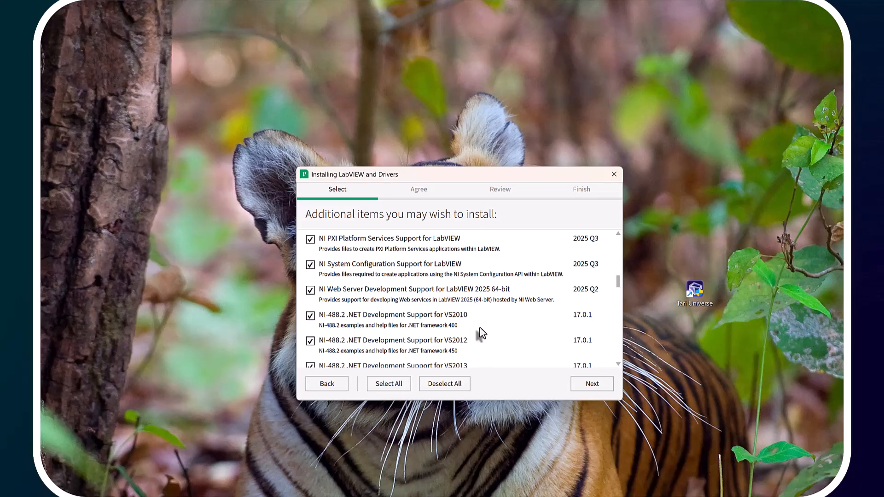
{"action": "scroll", "coordinate": [481, 332], "scroll_direction": "down", "scroll_amount": 5}
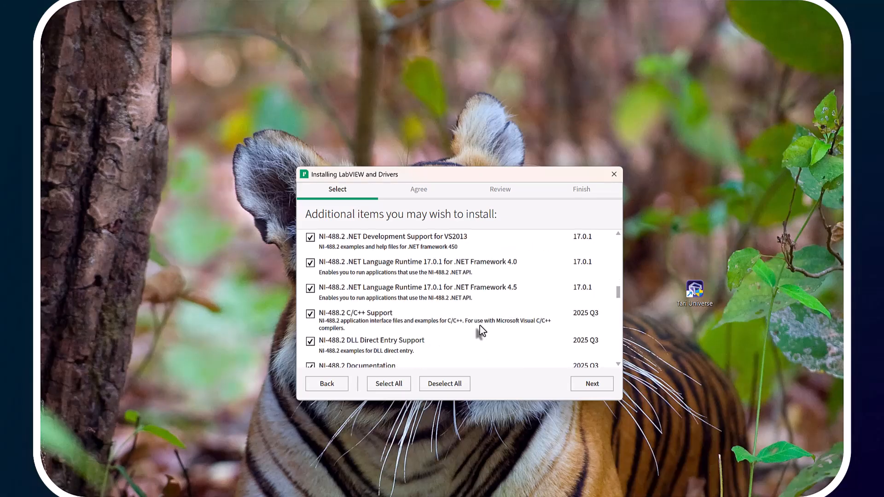
{"action": "scroll", "coordinate": [481, 330], "scroll_direction": "down", "scroll_amount": 8}
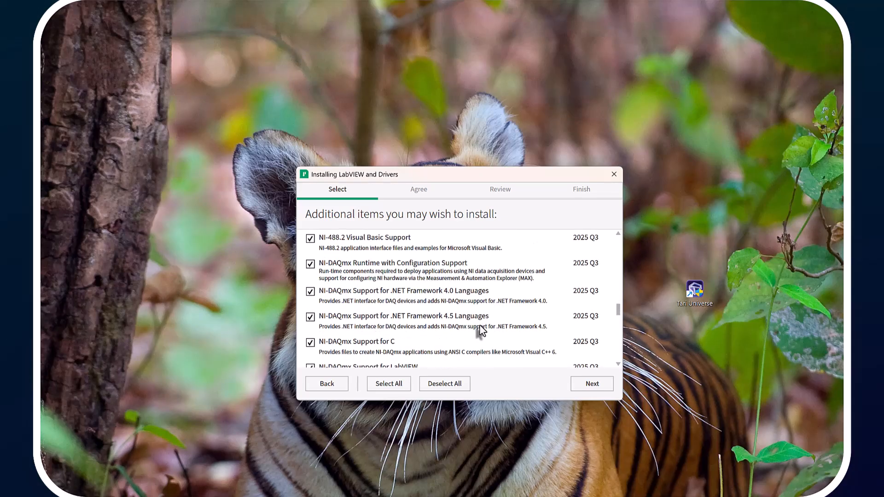
{"action": "scroll", "coordinate": [480, 330], "scroll_direction": "down", "scroll_amount": 2}
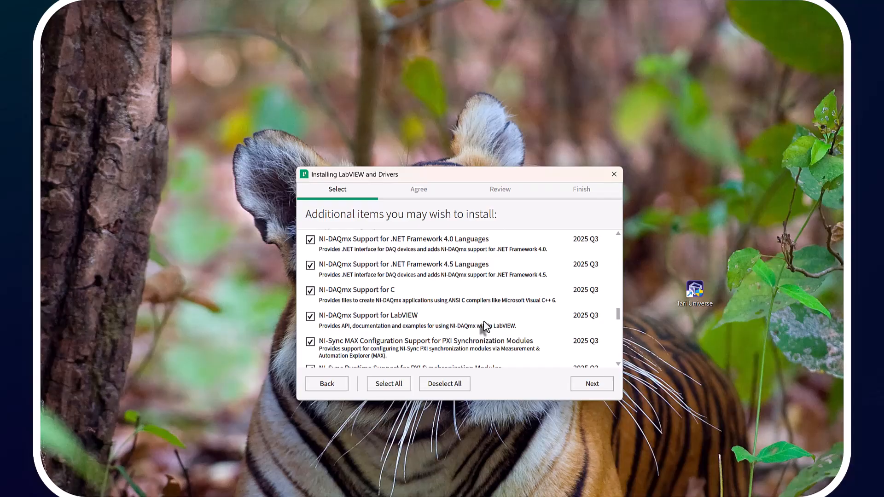
{"action": "scroll", "coordinate": [484, 328], "scroll_direction": "down", "scroll_amount": 4}
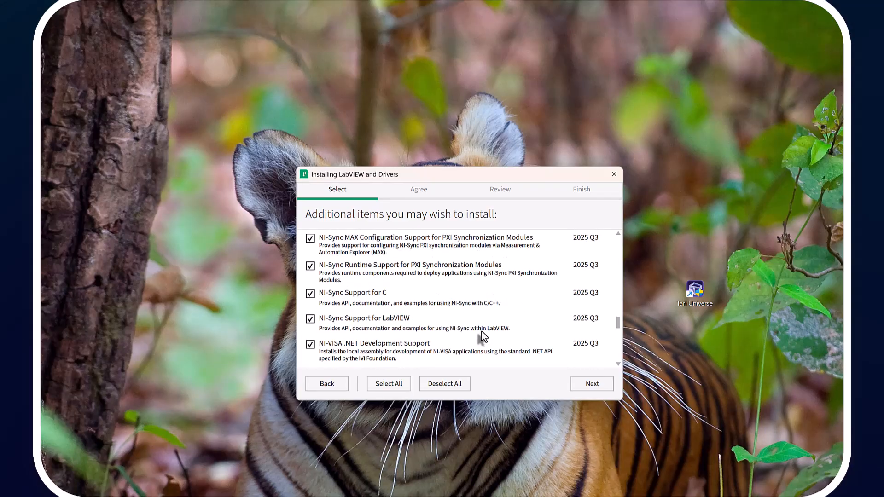
{"action": "scroll", "coordinate": [481, 331], "scroll_direction": "down", "scroll_amount": 8}
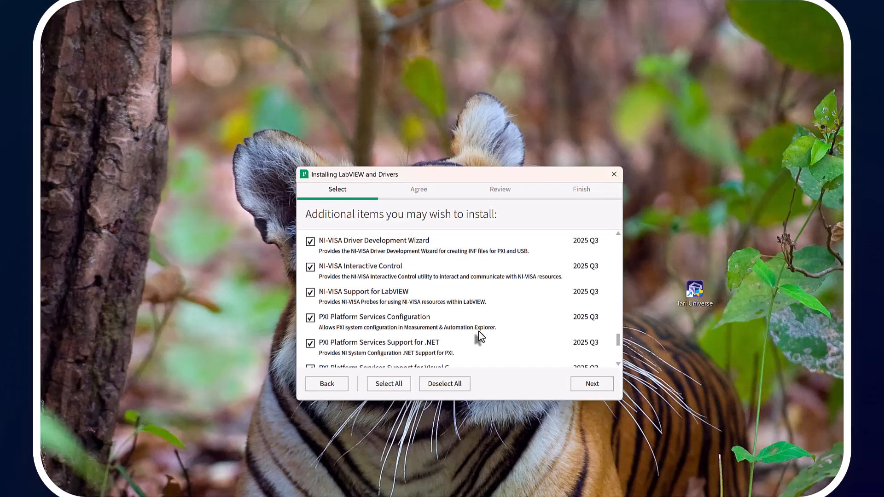
{"action": "scroll", "coordinate": [480, 336], "scroll_direction": "down", "scroll_amount": 4}
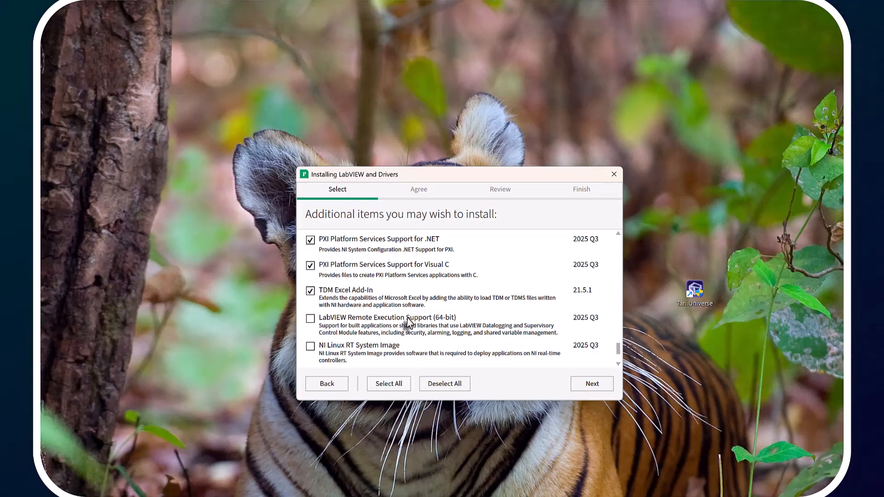
{"action": "scroll", "coordinate": [404, 326], "scroll_direction": "down", "scroll_amount": 2}
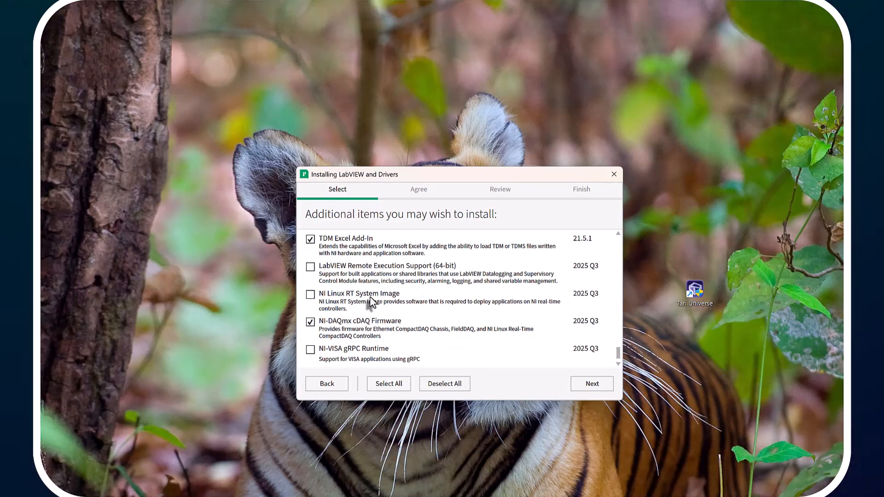
{"action": "scroll", "coordinate": [416, 322], "scroll_direction": "down", "scroll_amount": 1}
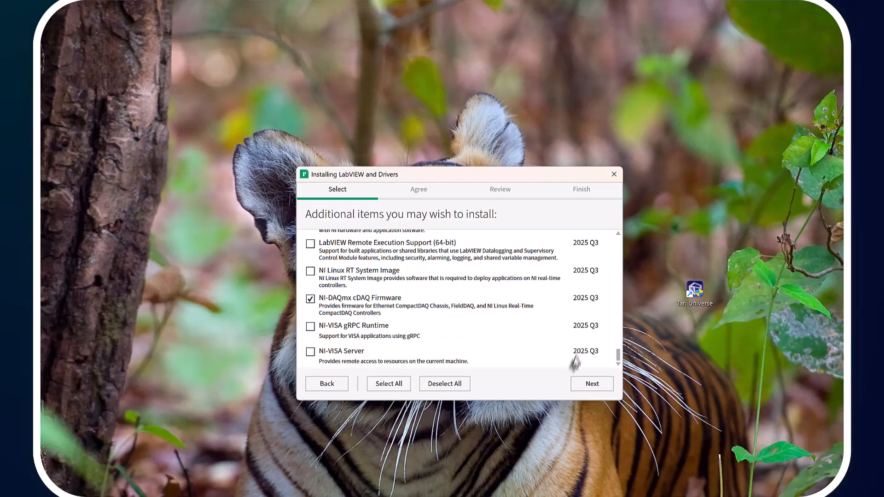
{"action": "left_click", "coordinate": [582, 386]}
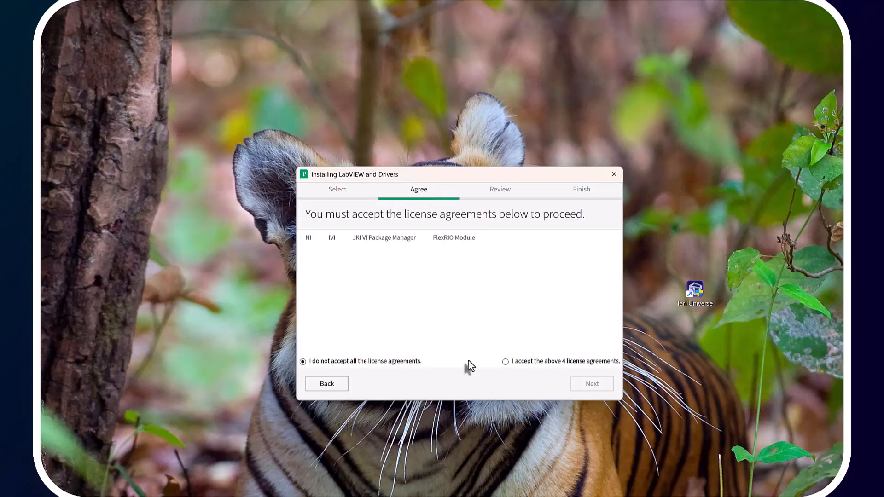
Accept the four license agreements and proceed past the product information page
{"action": "left_click", "coordinate": [517, 364]}
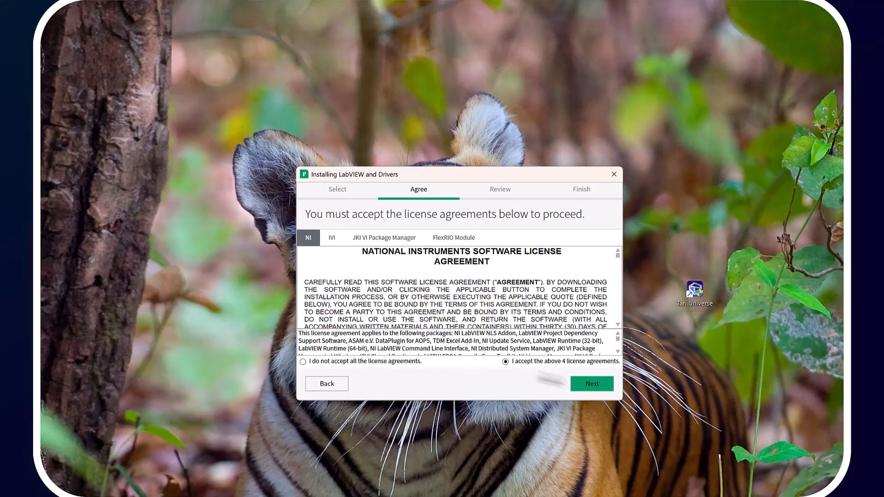
{"action": "left_click", "coordinate": [592, 384]}
{"action": "scroll", "coordinate": [475, 328], "scroll_direction": "down", "scroll_amount": 5}
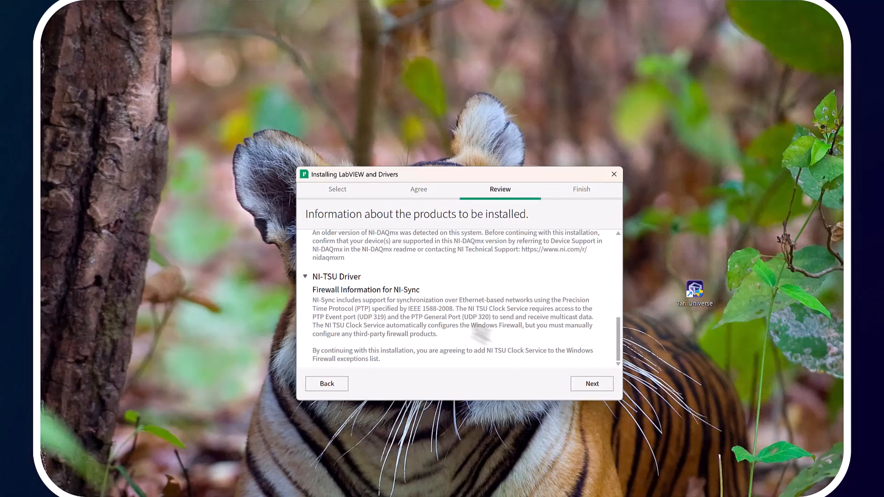
{"action": "left_click", "coordinate": [587, 386]}
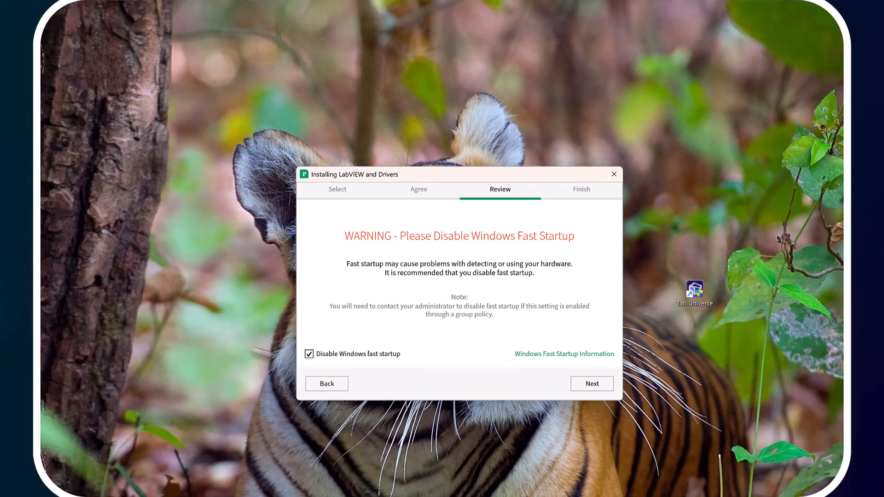
Clear the Disable Windows fast startup option and continue to the summary
{"action": "left_click", "coordinate": [335, 357]}
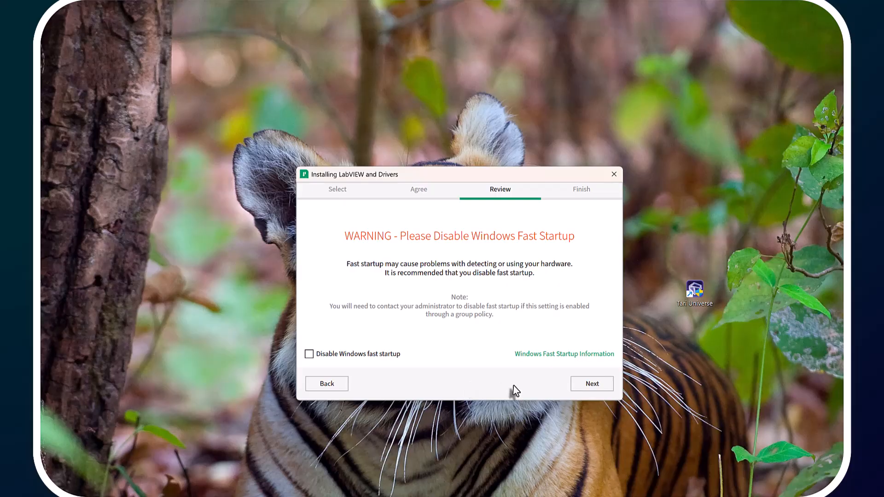
{"action": "left_click", "coordinate": [604, 386]}
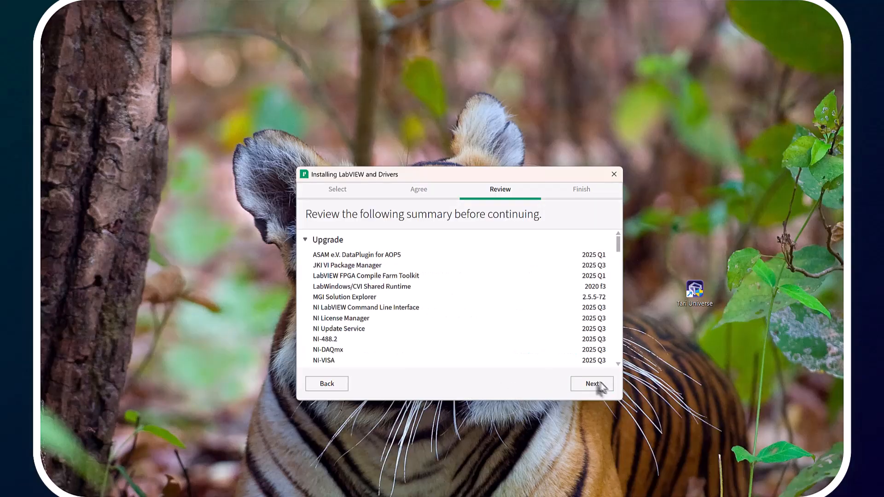
Scroll through the installation summary to review the products being upgraded and installed
{"action": "scroll", "coordinate": [452, 364], "scroll_direction": "down", "scroll_amount": 5}
{"action": "scroll", "coordinate": [452, 353], "scroll_direction": "down", "scroll_amount": 5}
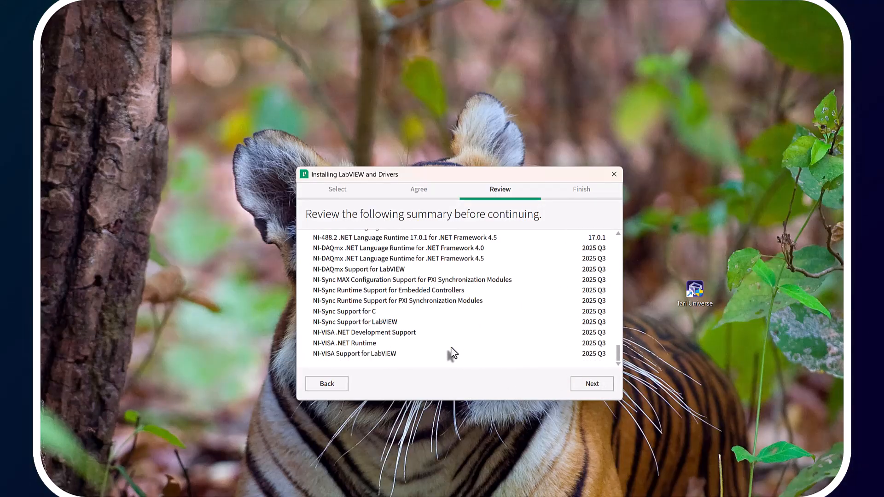
{"action": "scroll", "coordinate": [451, 354], "scroll_direction": "up", "scroll_amount": 8}
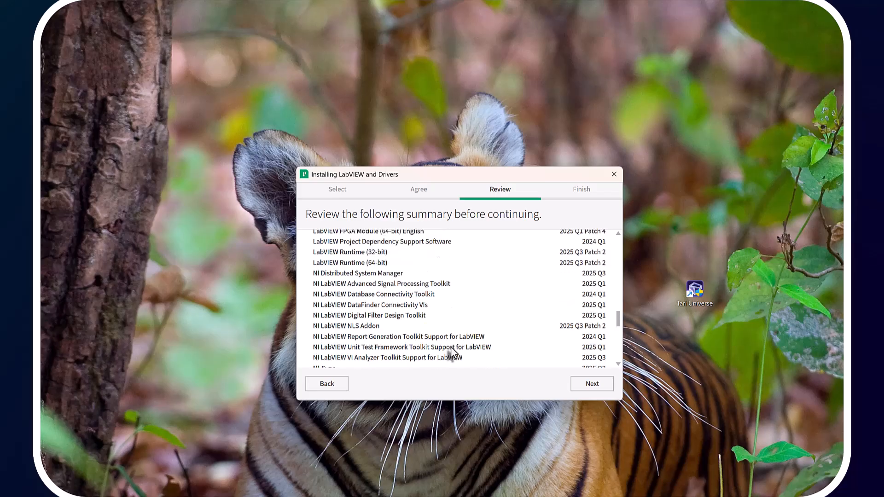
{"action": "scroll", "coordinate": [453, 353], "scroll_direction": "up", "scroll_amount": 10}
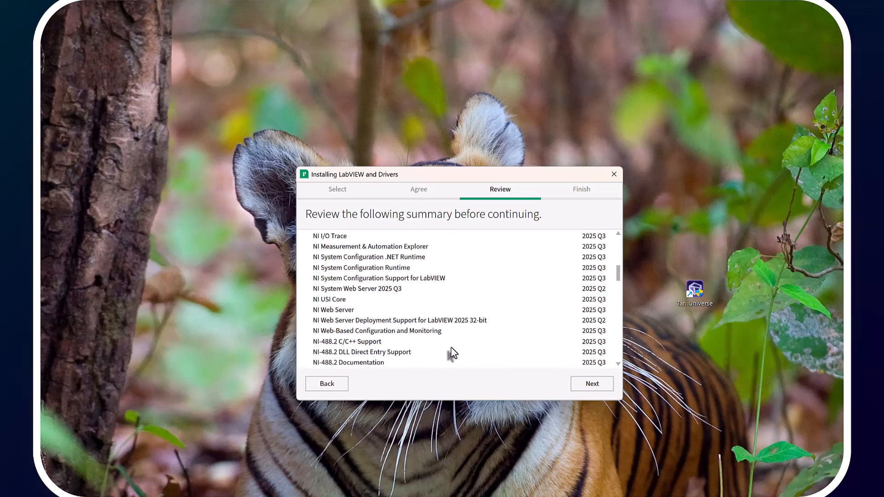
{"action": "scroll", "coordinate": [451, 353], "scroll_direction": "up", "scroll_amount": 10}
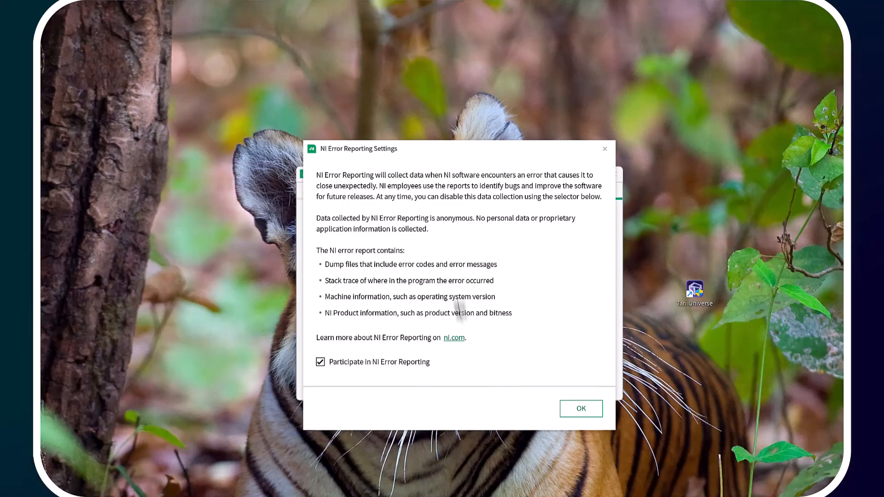
Confirm the NI Error Reporting and Customer Experience Improvement Program settings, keeping participation enabled in both
{"action": "left_click_drag", "start_coordinate": [362, 154], "coordinate": [256, 184]}
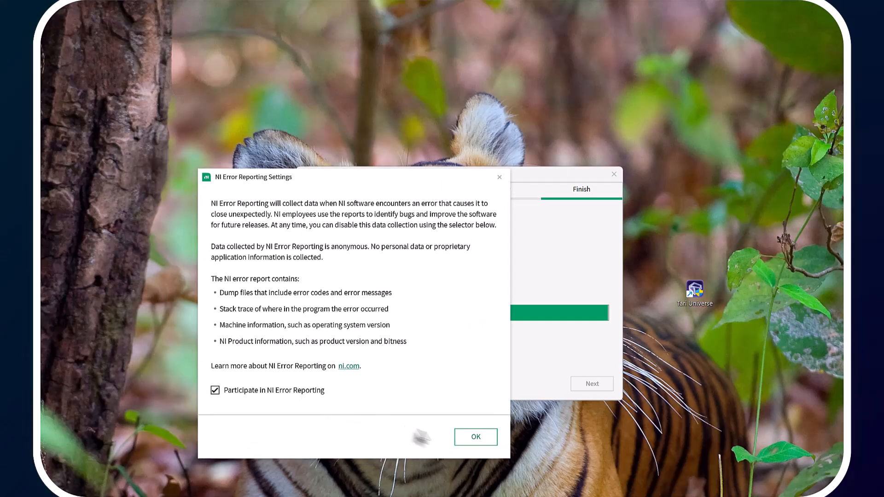
{"action": "left_click", "coordinate": [468, 443]}
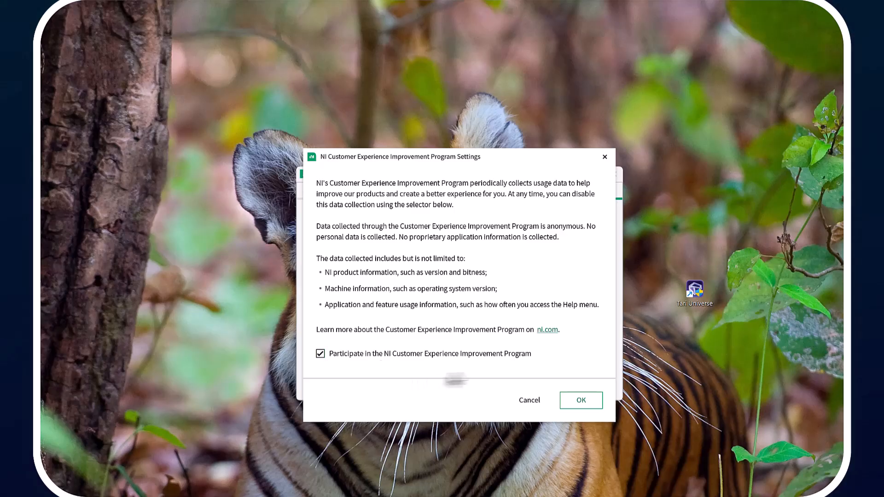
{"action": "left_click", "coordinate": [570, 399]}
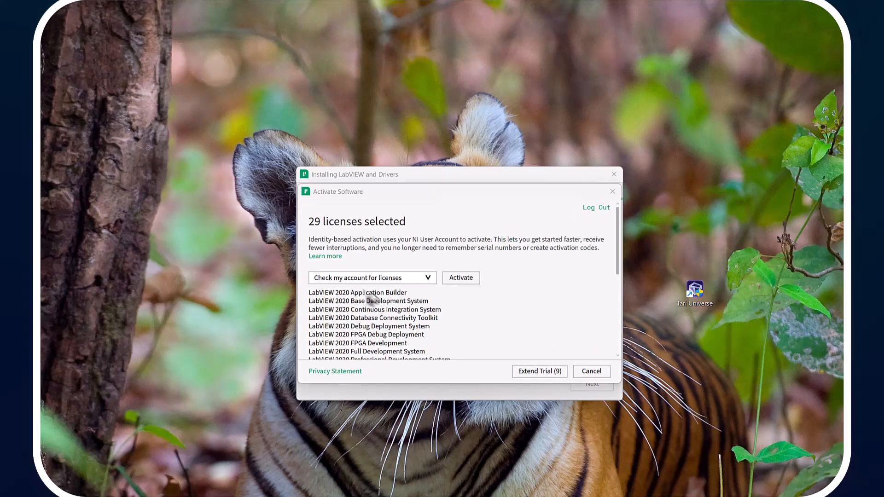
Review the selected licenses in the Activate Software dialog, extend the trial for them, and finish activation
{"action": "scroll", "coordinate": [360, 326], "scroll_direction": "down", "scroll_amount": 2}
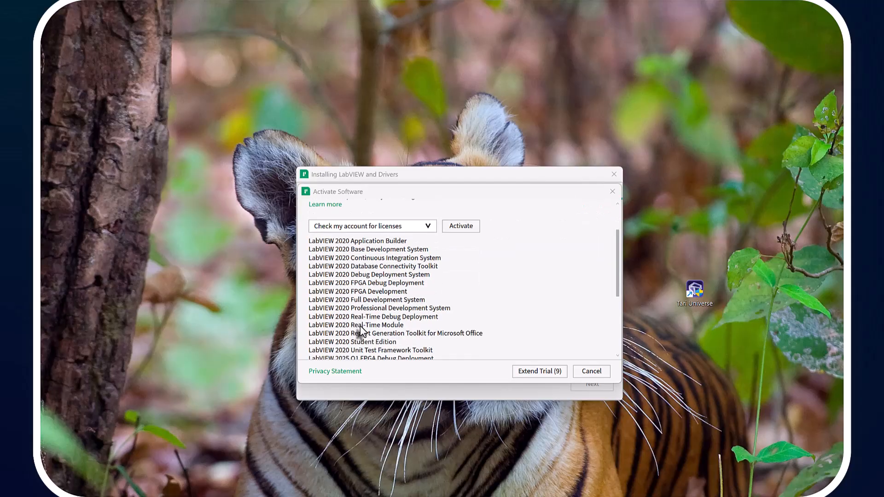
{"action": "scroll", "coordinate": [360, 326], "scroll_direction": "down", "scroll_amount": 5}
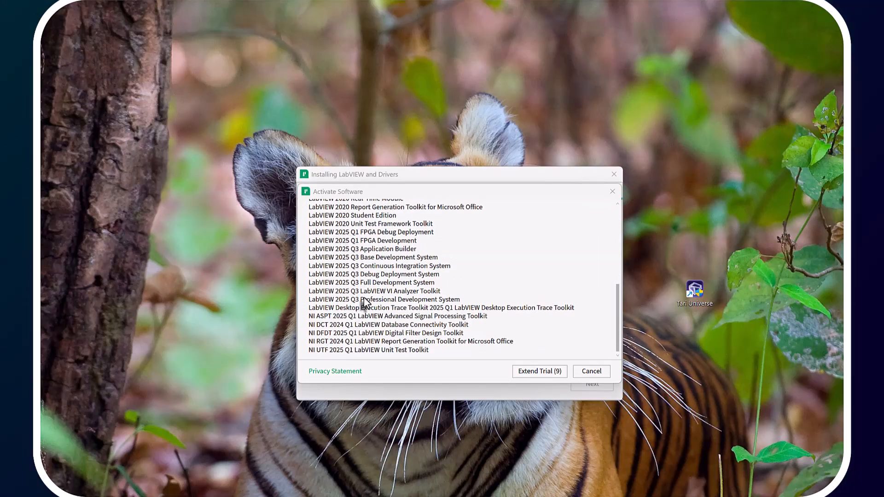
{"action": "left_click", "coordinate": [530, 373]}
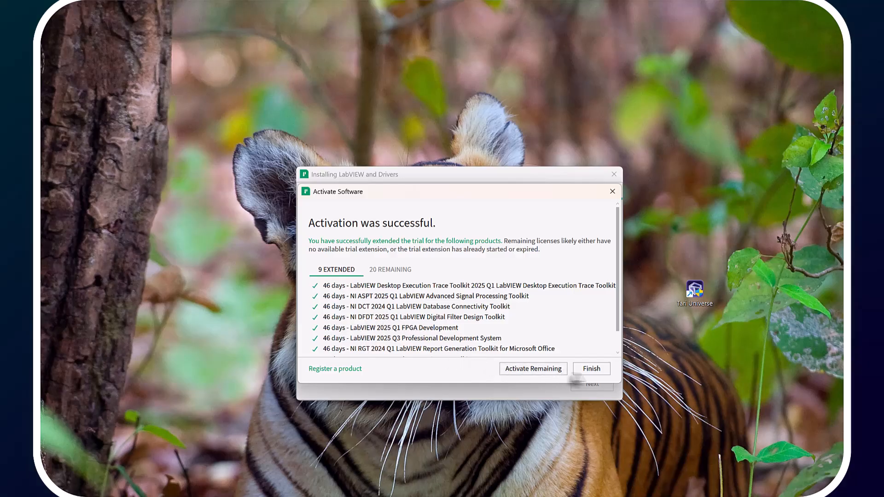
{"action": "left_click", "coordinate": [592, 369]}
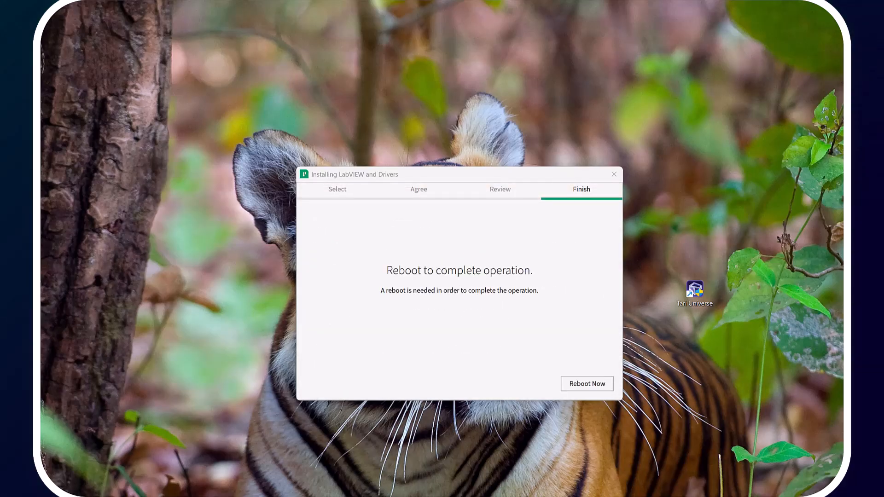